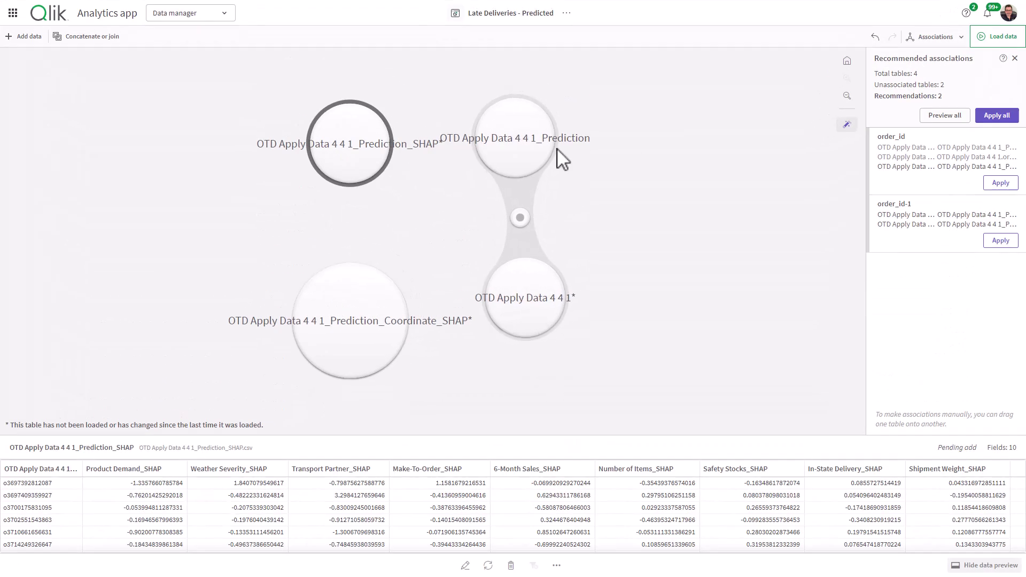
Apply both recommended order_id associations, linking the SHAP tables to the data model.
{"action": "left_click", "coordinate": [978, 141]}
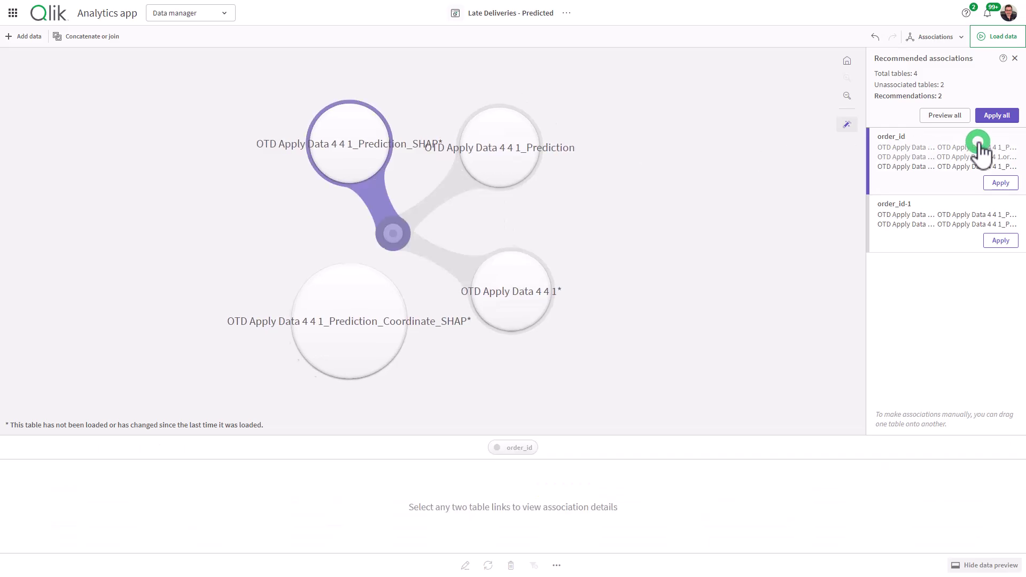
{"action": "left_click", "coordinate": [1001, 183]}
{"action": "left_click", "coordinate": [327, 355]}
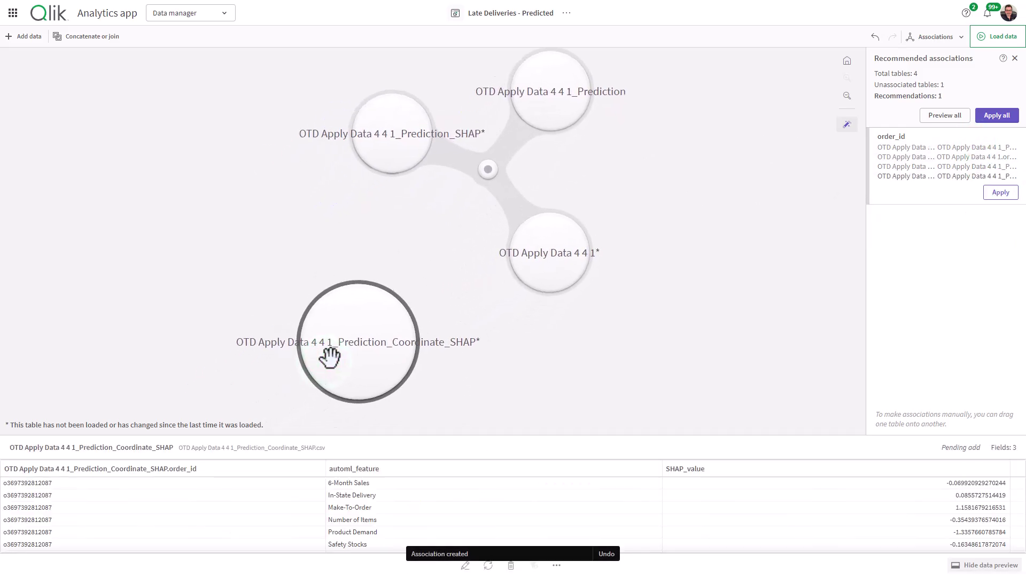
{"action": "left_click", "coordinate": [997, 194]}
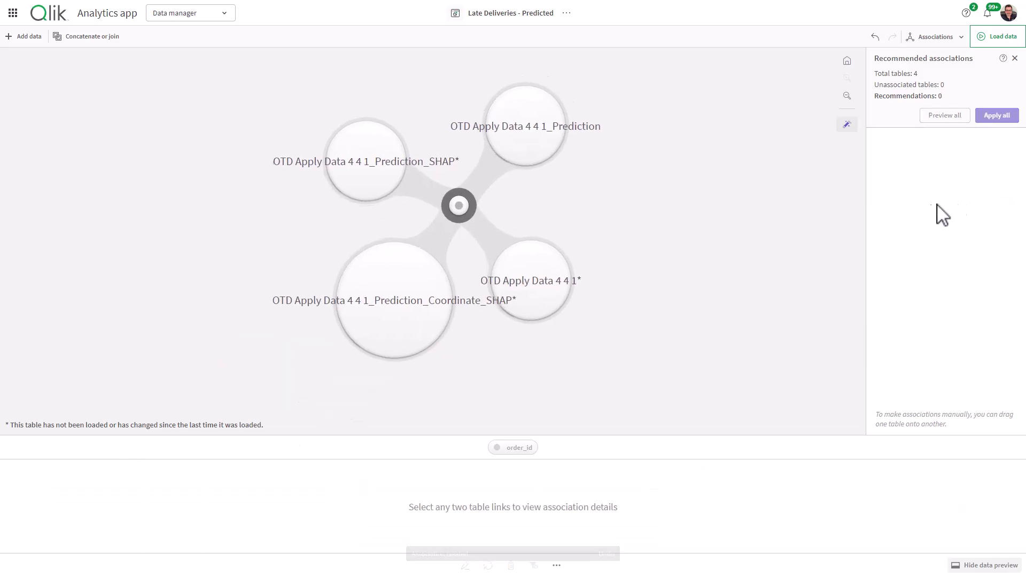
Preview the order_id links between Coordinate_SHAP, Prediction, OTD Apply Data 4 4 1 and Prediction_SHAP.
{"action": "left_click", "coordinate": [429, 248]}
{"action": "left_click", "coordinate": [479, 206]}
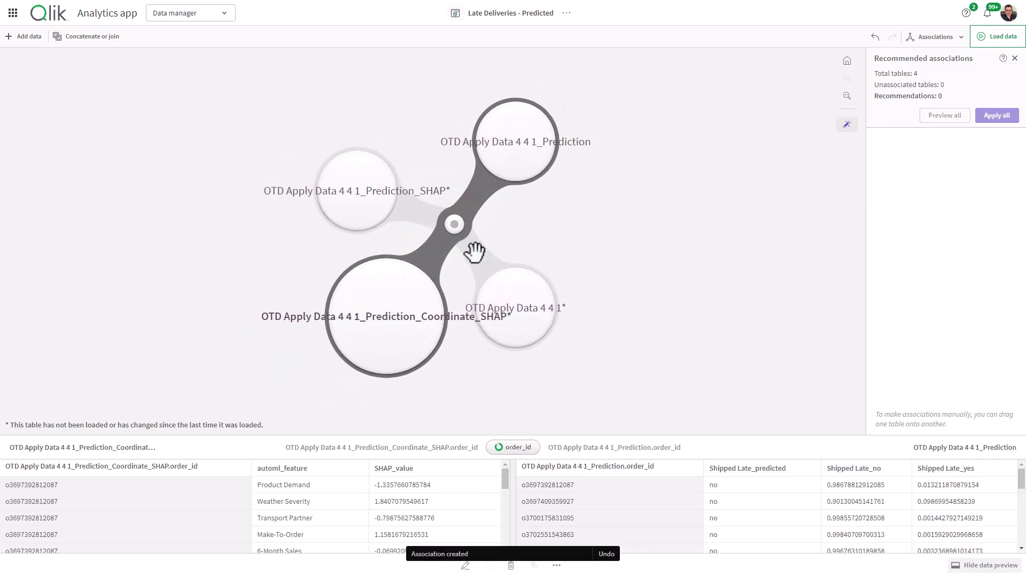
{"action": "left_click", "coordinate": [474, 247]}
{"action": "left_click", "coordinate": [420, 213]}
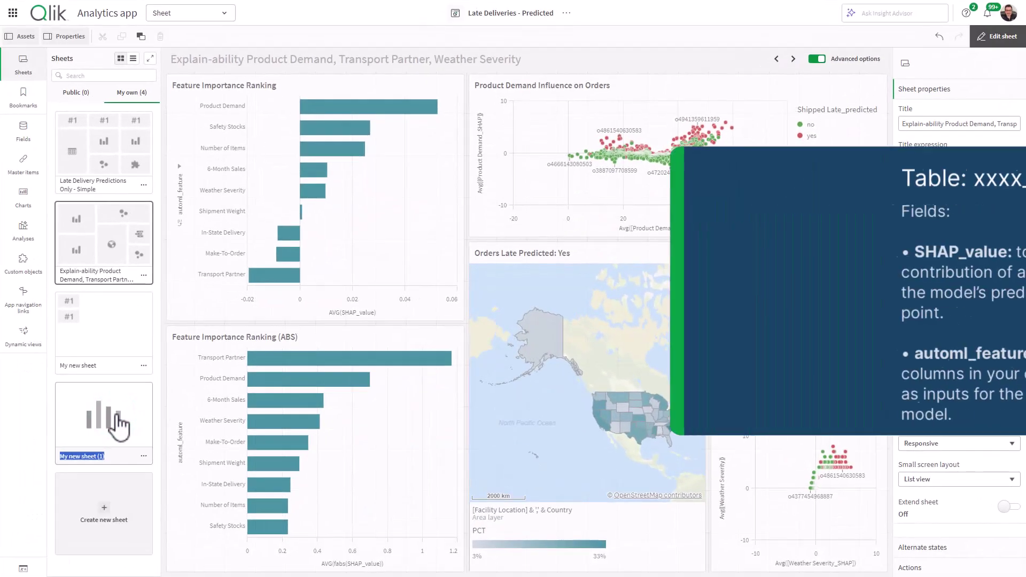
Drag a Bar chart onto the top left of 'My new sheet (1)'.
{"action": "left_click", "coordinate": [119, 426]}
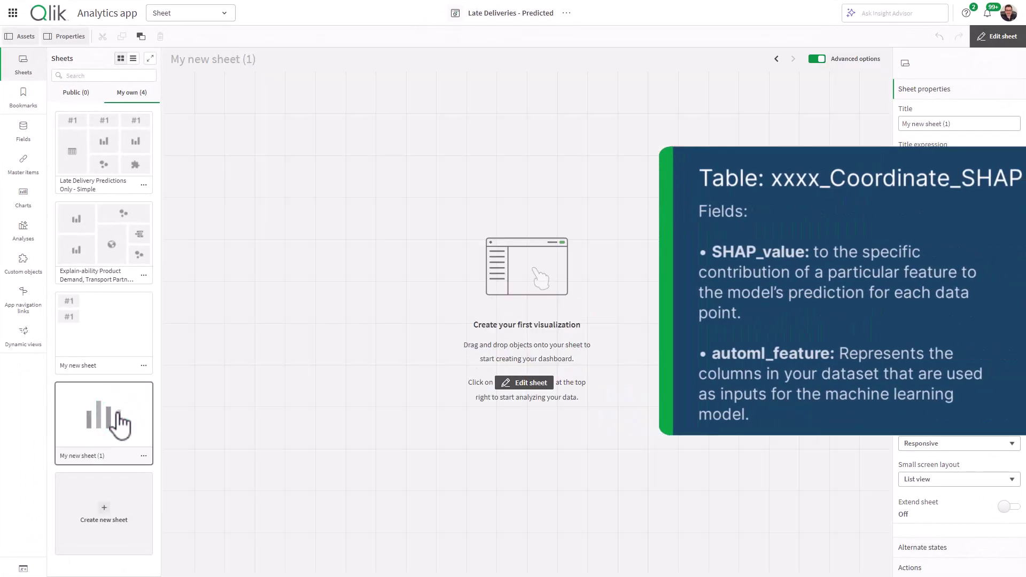
{"action": "left_click", "coordinate": [22, 207]}
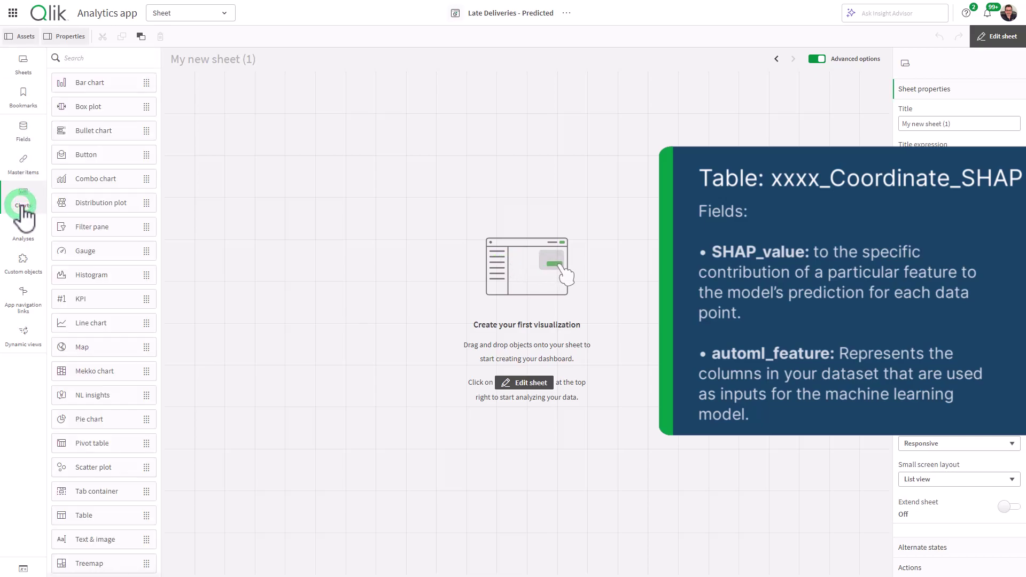
{"action": "left_click_drag", "start_coordinate": [95, 86], "coordinate": [304, 206]}
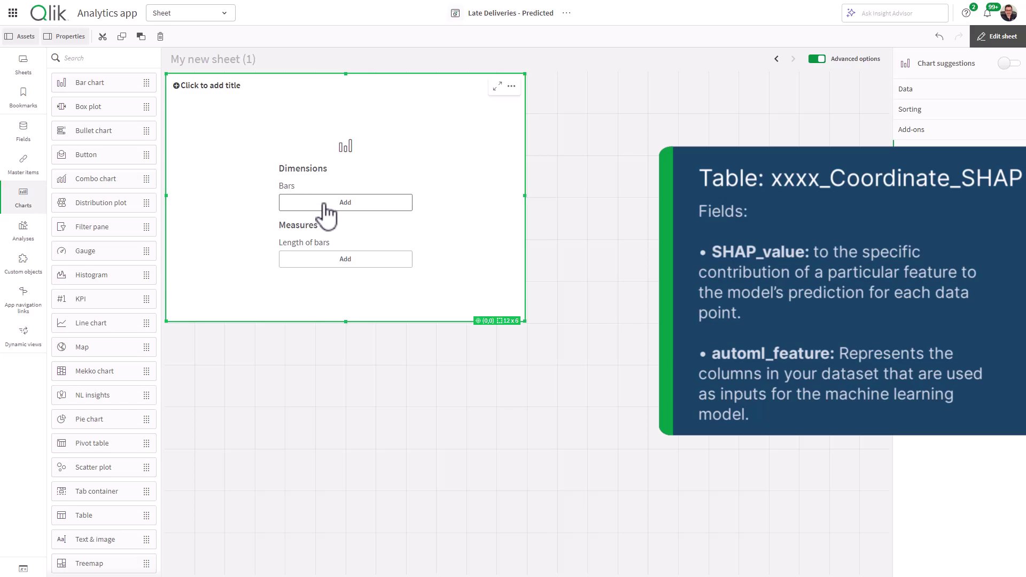
Add automl_feature as the bar chart's dimension, found by searching 'fea'.
{"action": "left_click", "coordinate": [326, 208]}
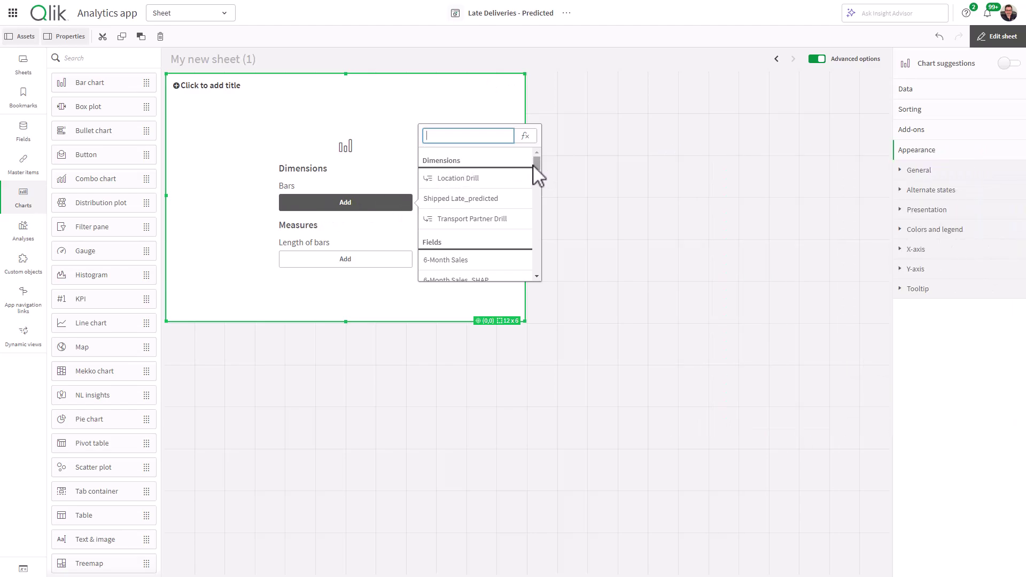
{"action": "type", "text": "fea"}
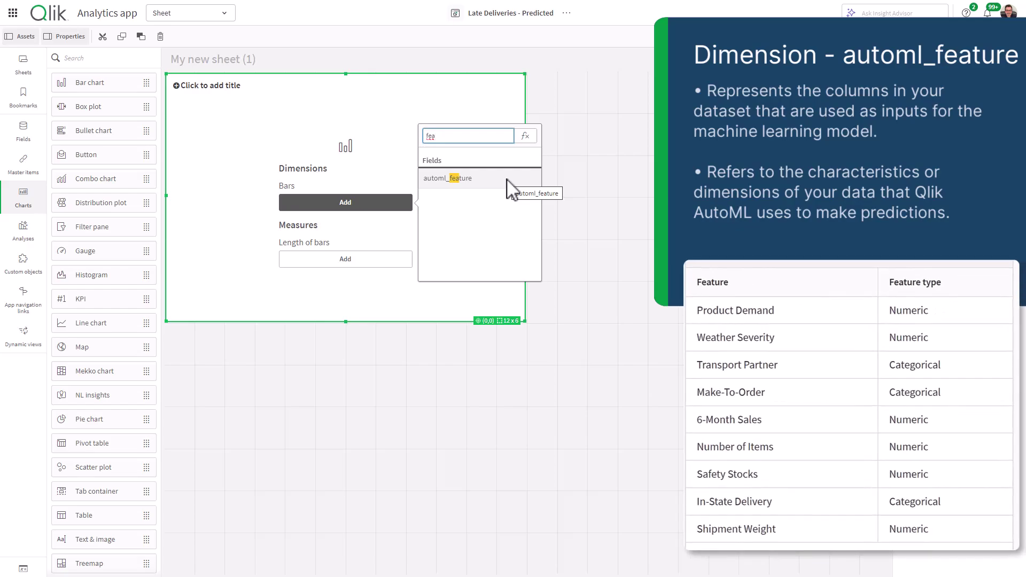
{"action": "left_click", "coordinate": [507, 179]}
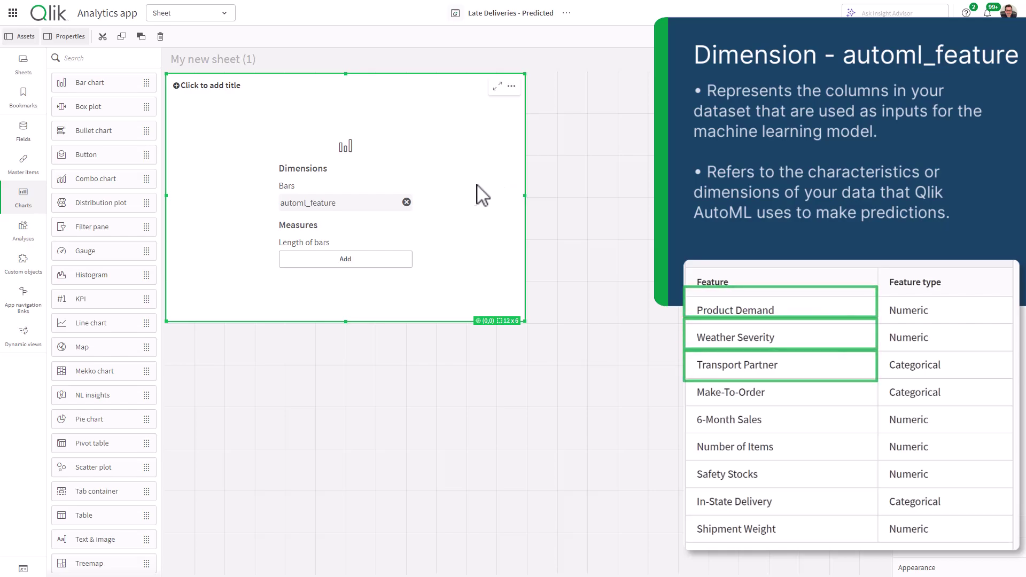
Add Avg(SHAP_value) as the bar chart's measure.
{"action": "left_click", "coordinate": [389, 268]}
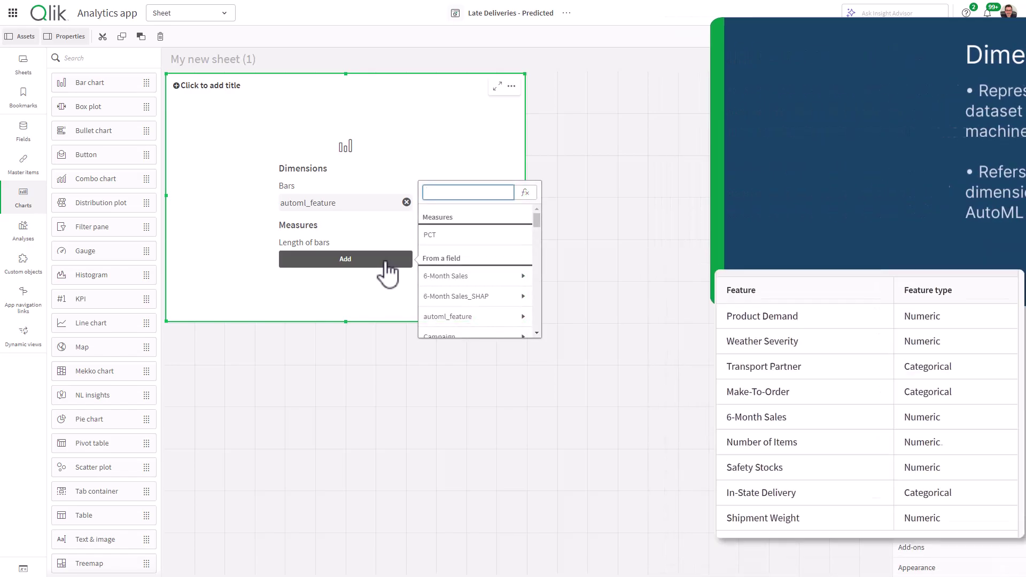
{"action": "type", "text": "s"}
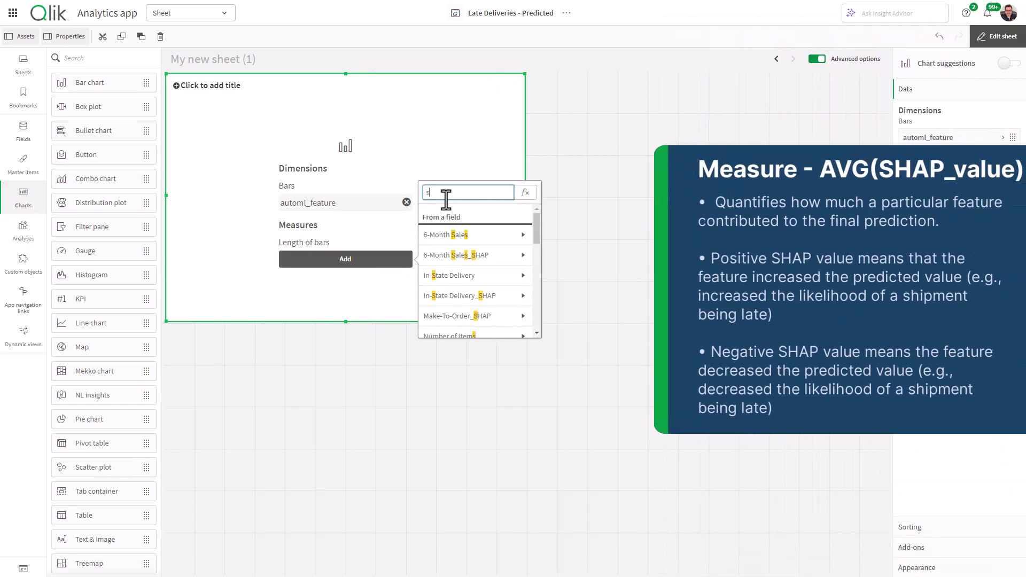
{"action": "type", "text": "hap"}
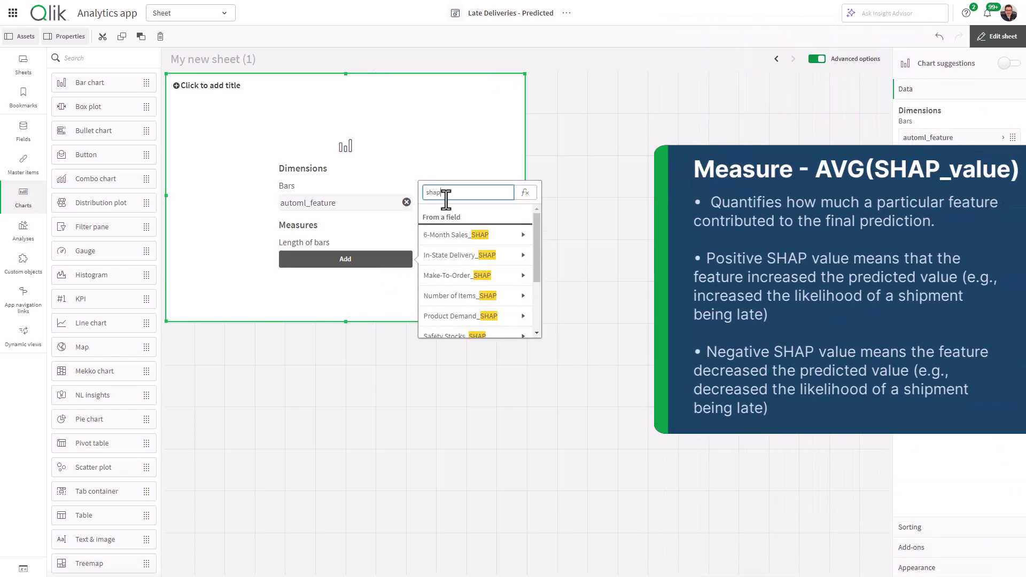
{"action": "type", "text": "_v"}
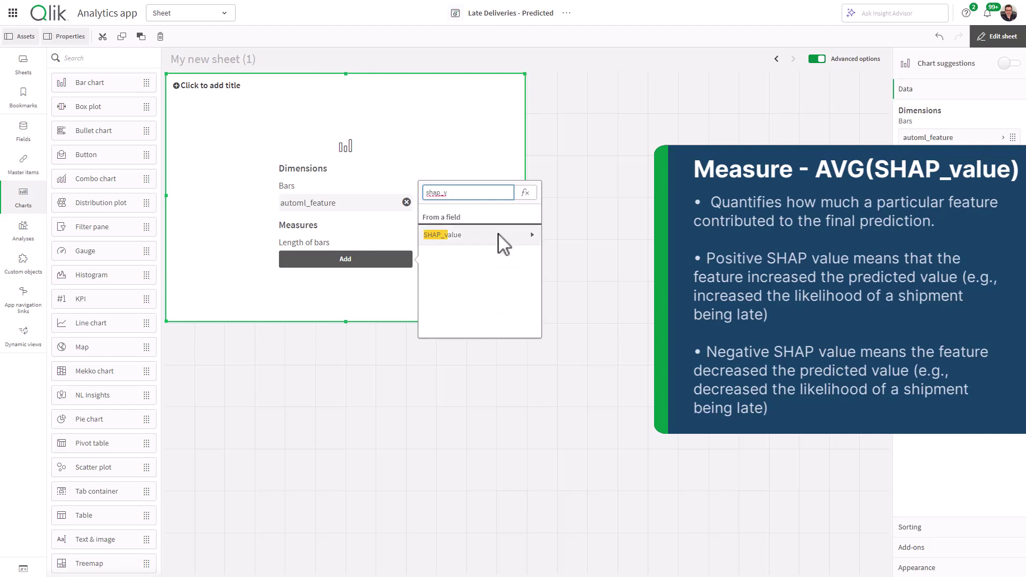
{"action": "left_click", "coordinate": [499, 236]}
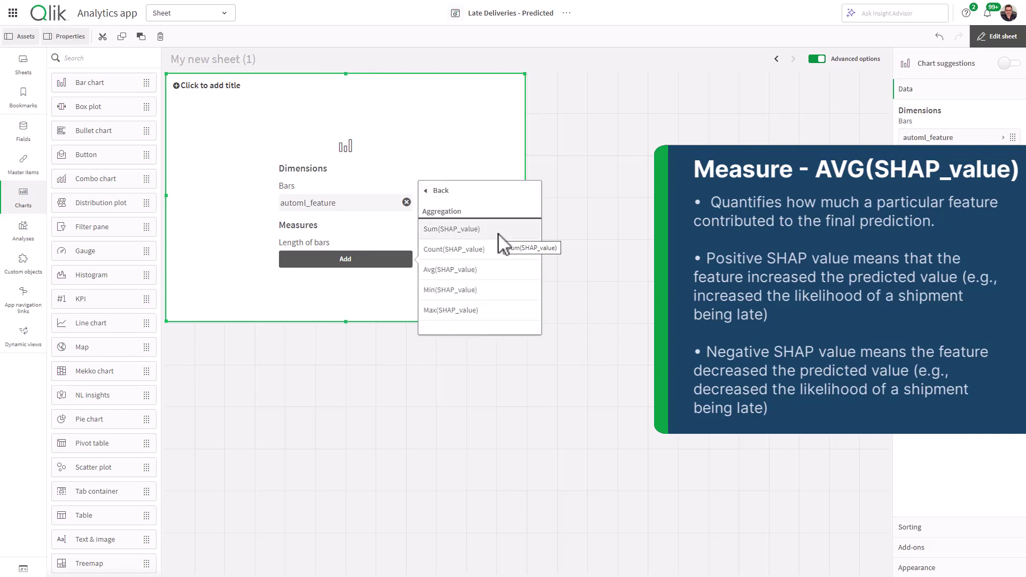
{"action": "left_click", "coordinate": [492, 271]}
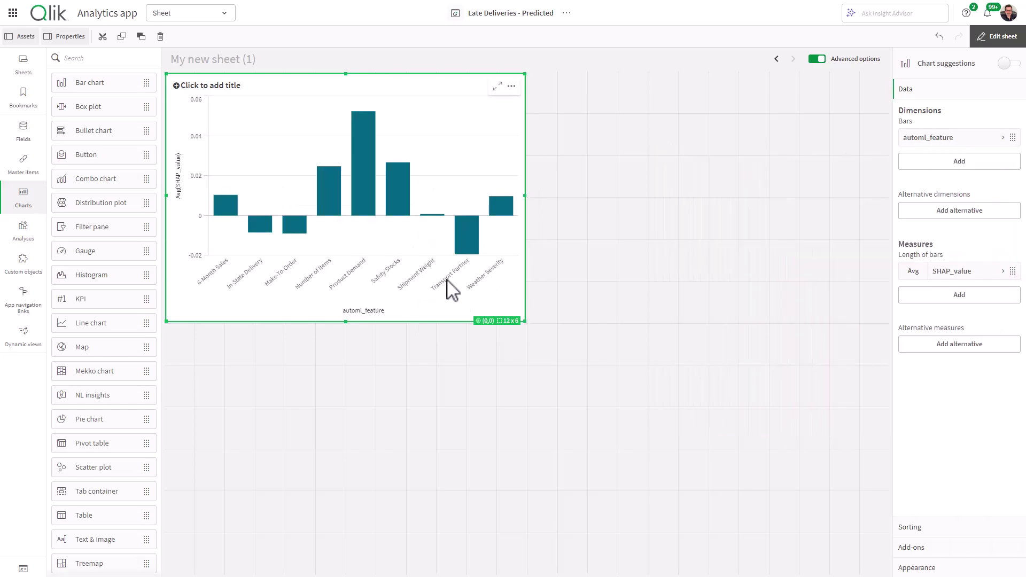
Make the bars horizontal and sort by Avg(SHAP_value) ahead of automl_feature.
{"action": "left_click", "coordinate": [939, 568]}
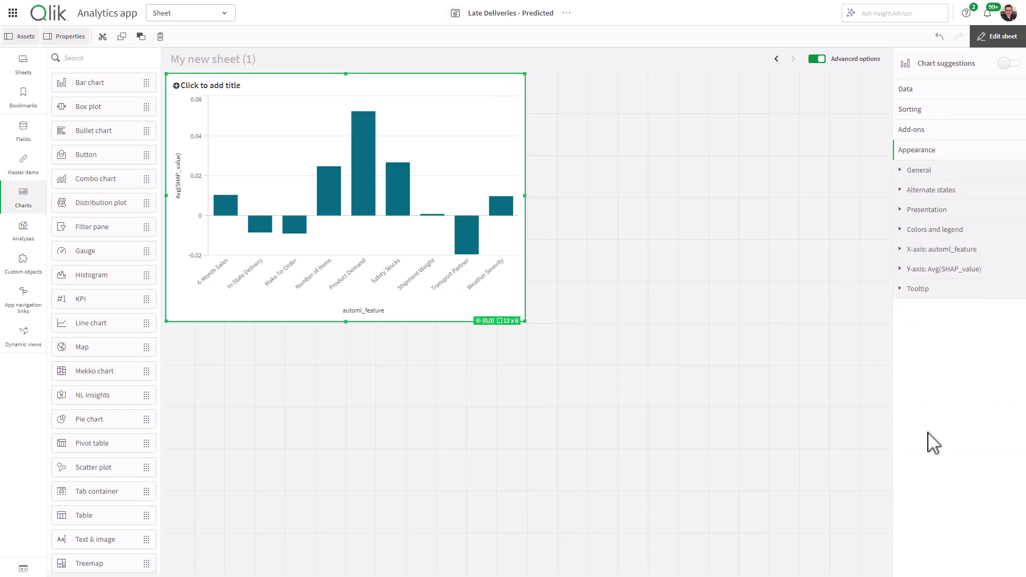
{"action": "left_click", "coordinate": [939, 209]}
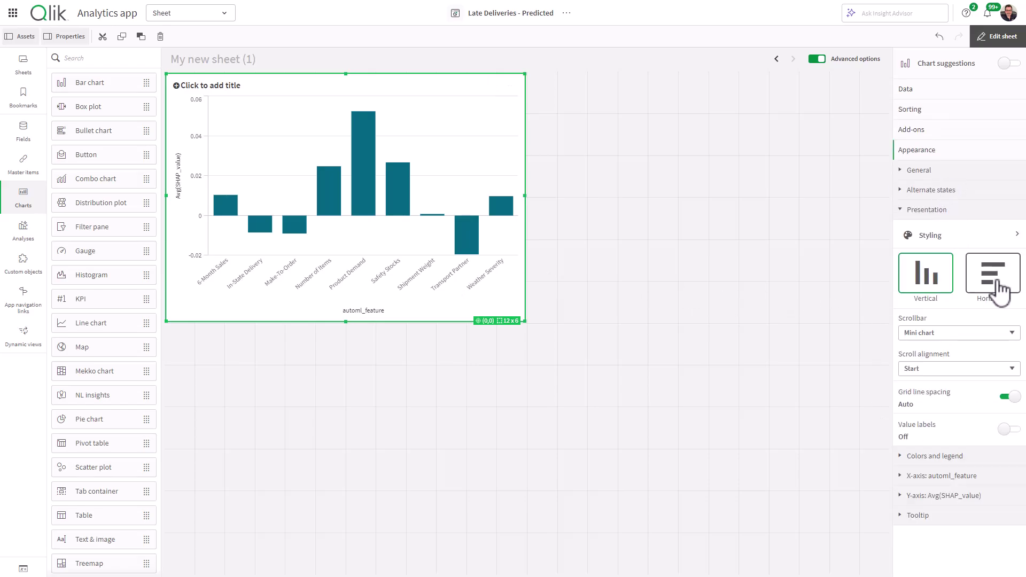
{"action": "left_click", "coordinate": [997, 284]}
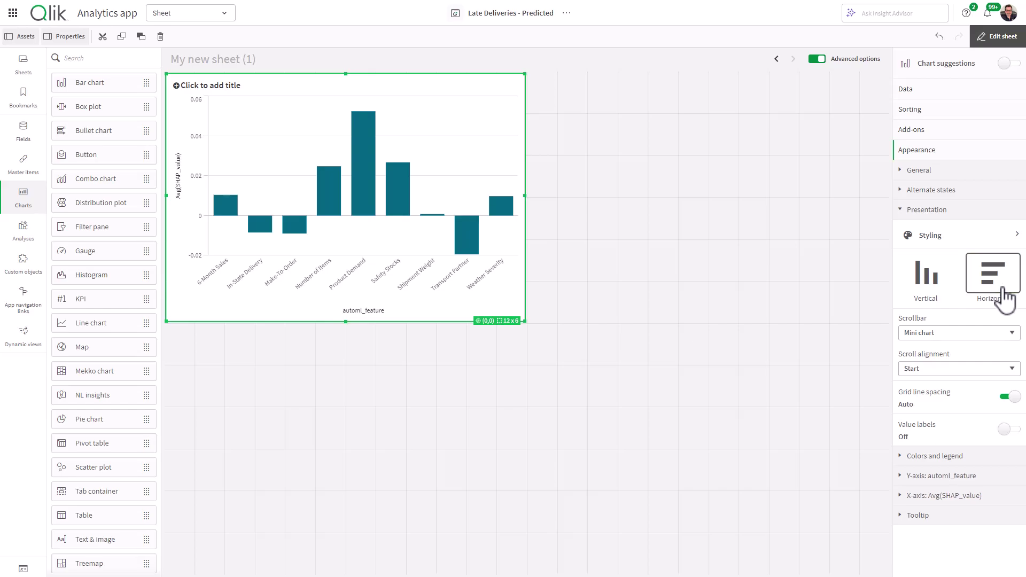
{"action": "left_click", "coordinate": [933, 110]}
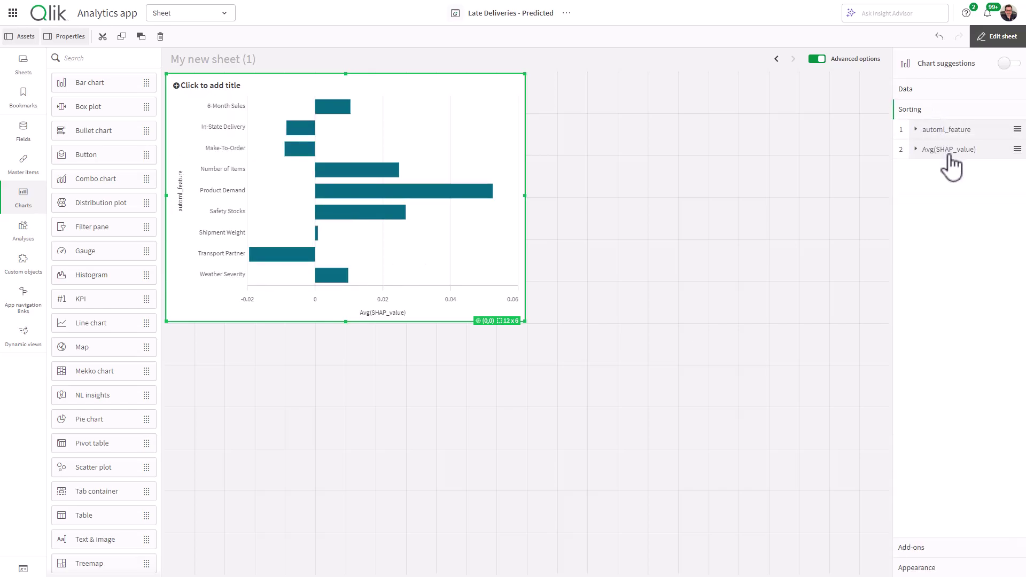
{"action": "left_click_drag", "start_coordinate": [949, 155], "coordinate": [949, 130]}
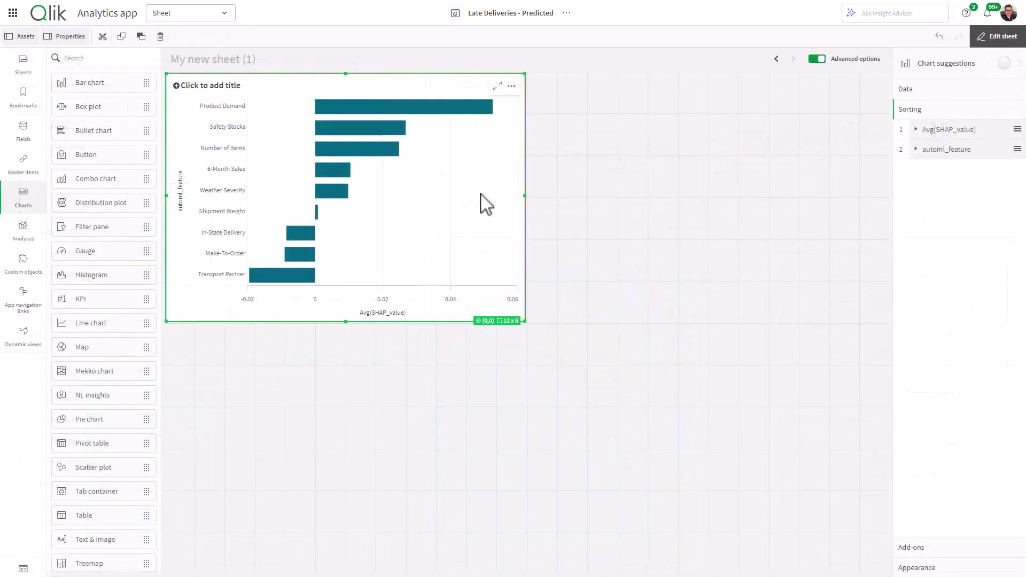
Paste a duplicate of the horizontal SHAP bar chart beside the original.
{"action": "key", "text": "Escape"}
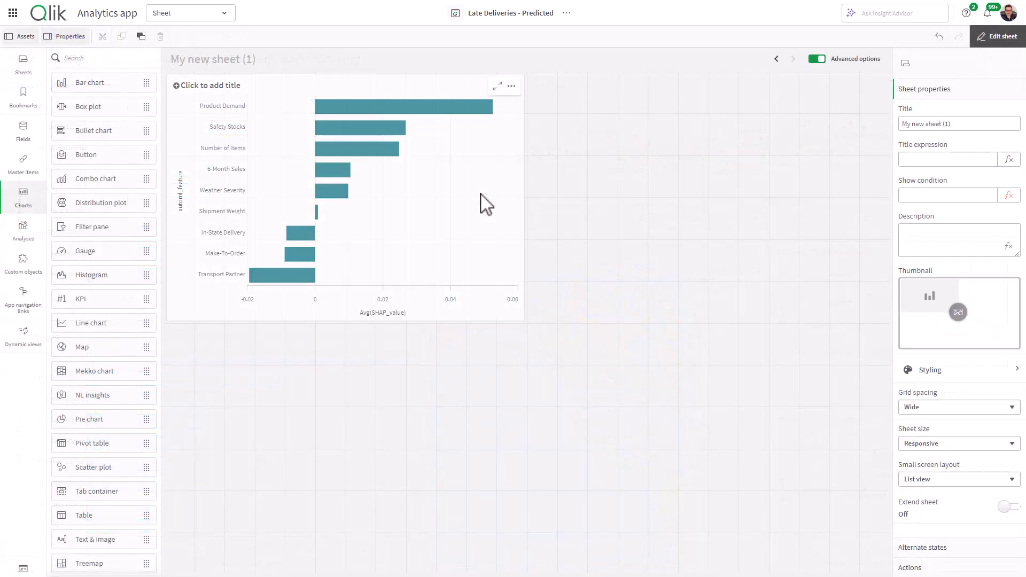
{"action": "key", "text": "ctrl+v"}
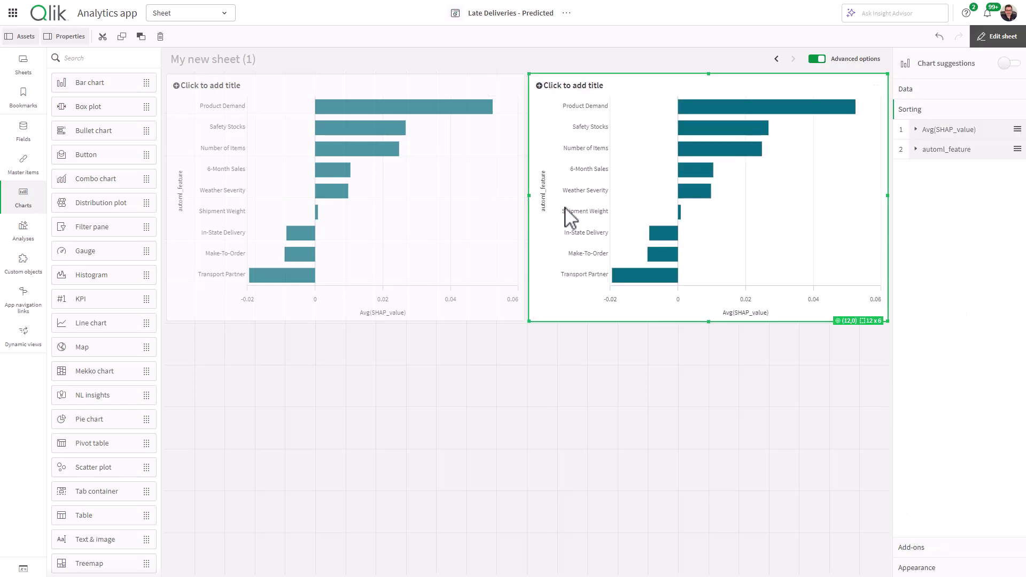
{"action": "left_click", "coordinate": [921, 130]}
{"action": "left_click", "coordinate": [909, 89]}
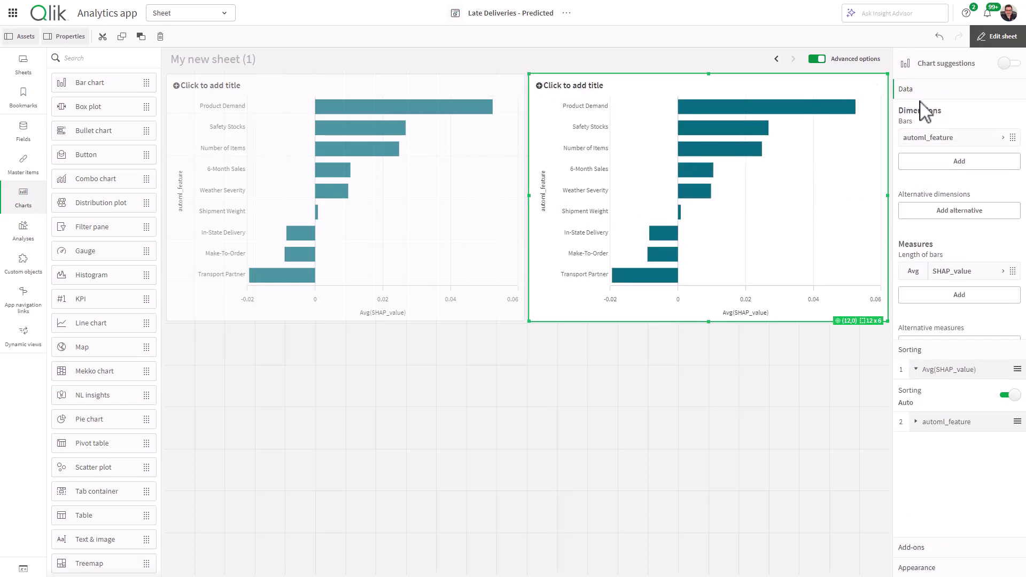
Change the copied chart's measure expression to fabs(Avg(SHAP_value)).
{"action": "left_click", "coordinate": [960, 271]}
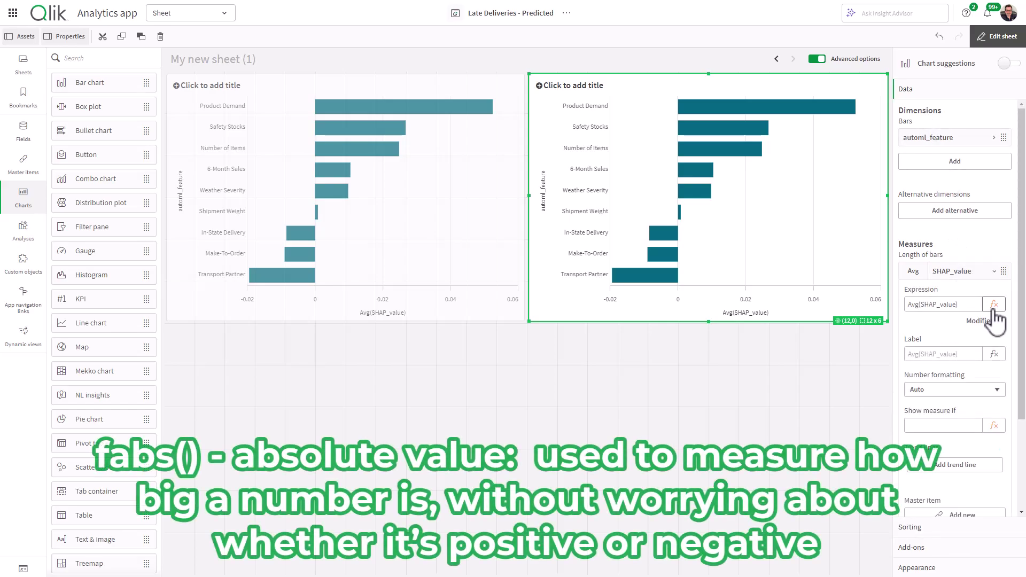
{"action": "left_click", "coordinate": [976, 303]}
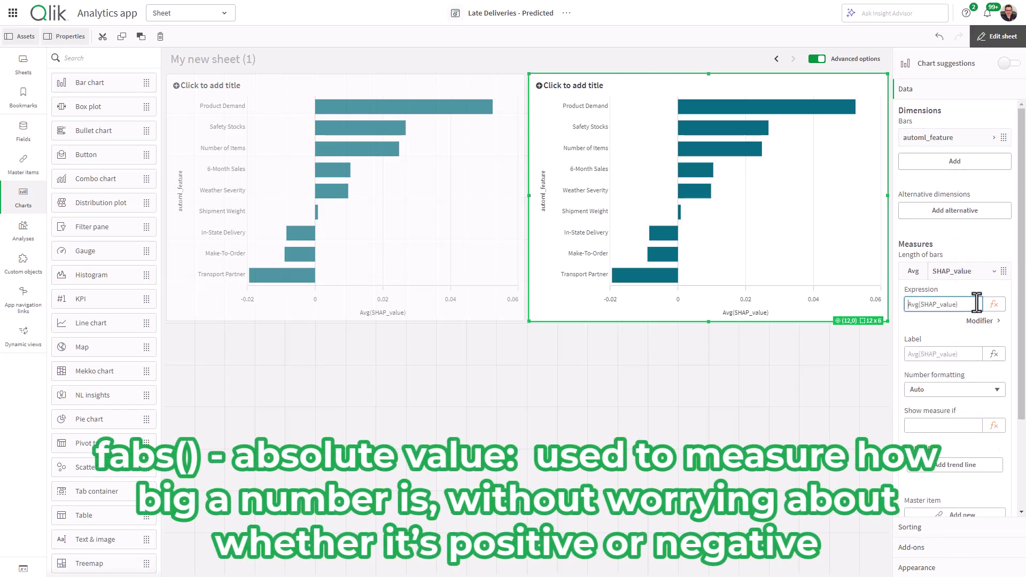
{"action": "type", "text": "fabsAvg("}
{"action": "key", "text": "Return"}
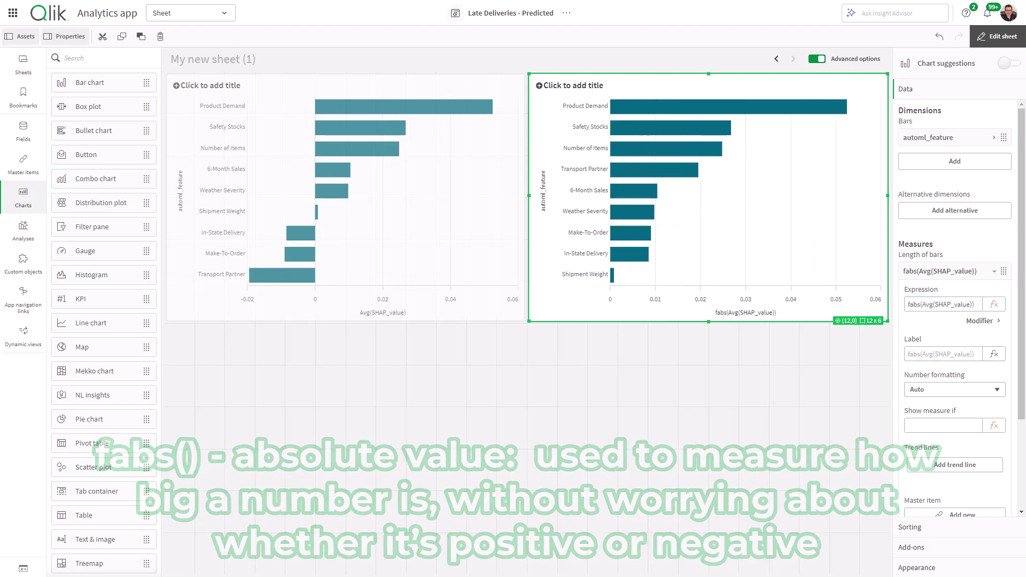